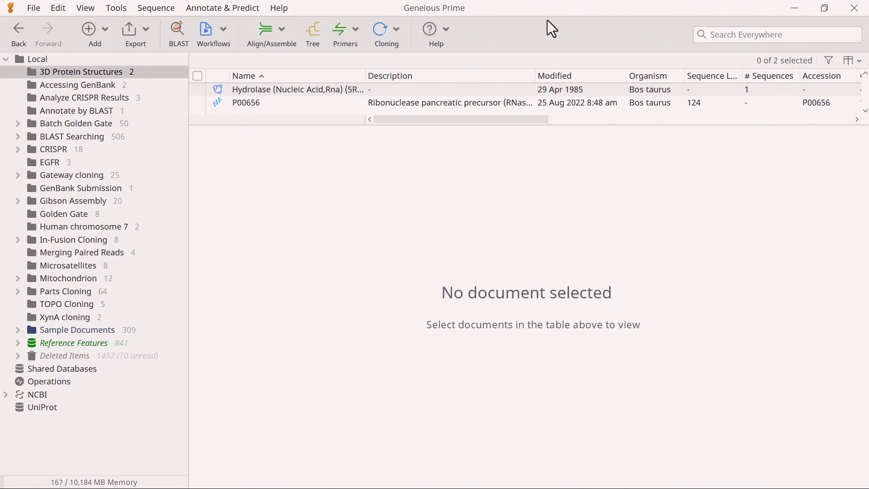
Load the Hydrolase entry from 3D Protein Structures as a ball-and-stick model
left_click(338, 90)
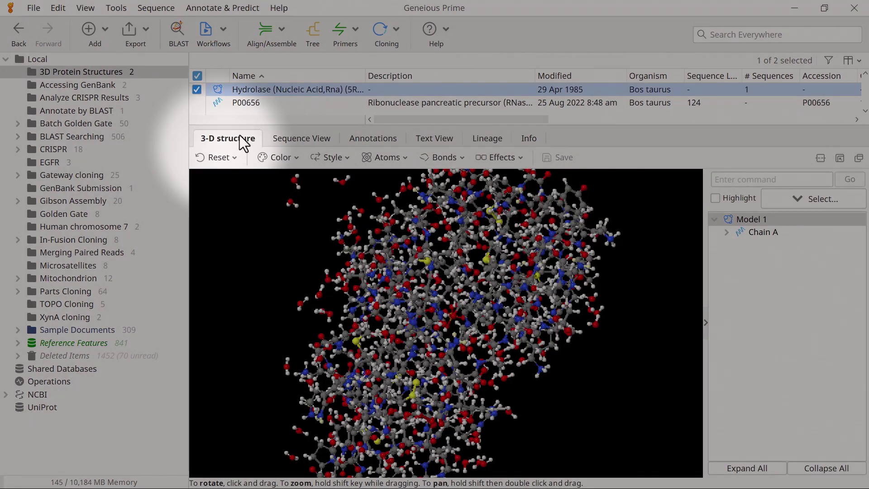
left_click(235, 138)
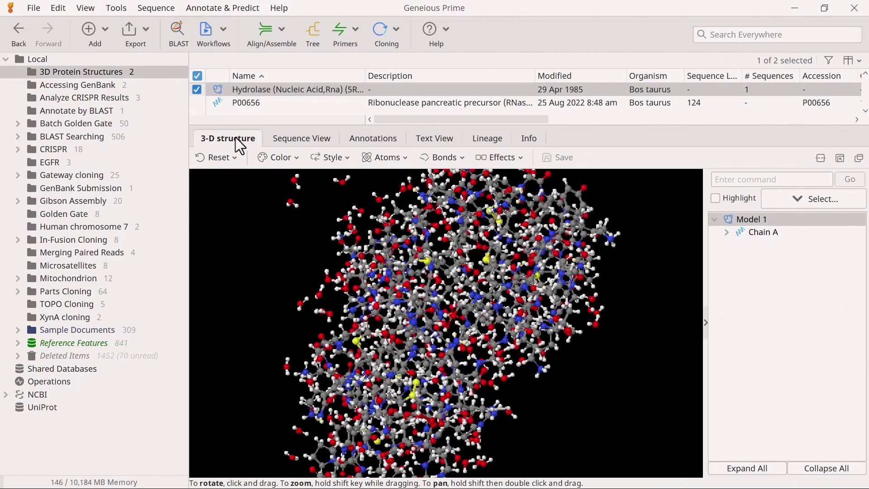
mouse_move(399, 306)
left_mouse_down()
mouse_move(360, 271)
mouse_move(428, 311)
mouse_move(367, 261)
left_mouse_up()
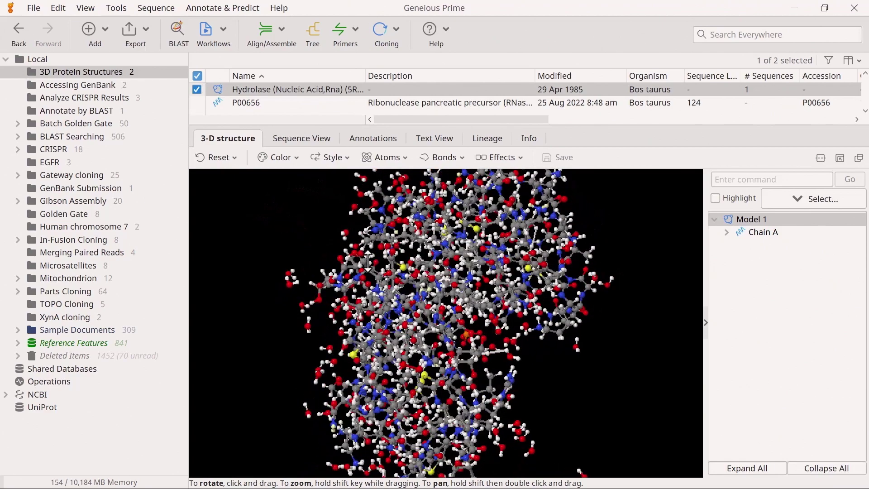
mouse_move(366, 260)
left_mouse_down("shift")
mouse_move(383, 233)
mouse_move(395, 284)
mouse_move(401, 243)
mouse_move(473, 269)
mouse_move(405, 308)
mouse_move(566, 325)
left_mouse_up("shift")
mouse_move(567, 329)
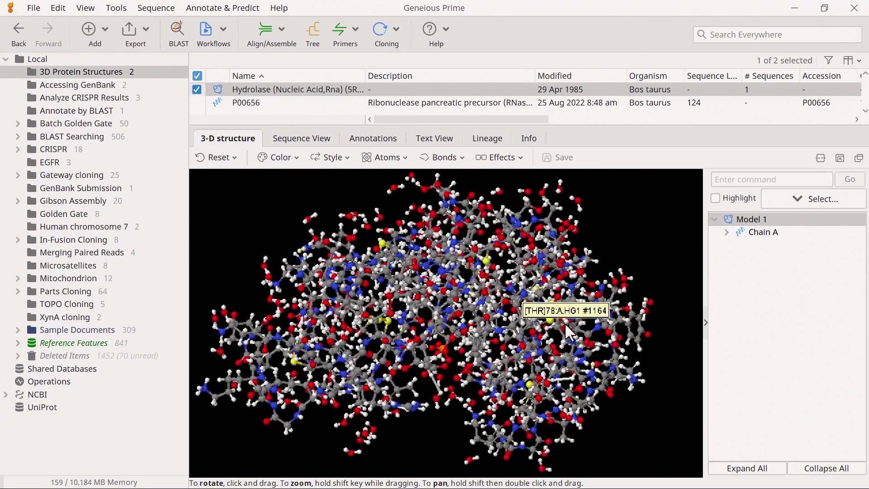
mouse_move(564, 322)
left_mouse_down("shift")
mouse_move(492, 378)
mouse_move(648, 278)
left_mouse_up("shift")
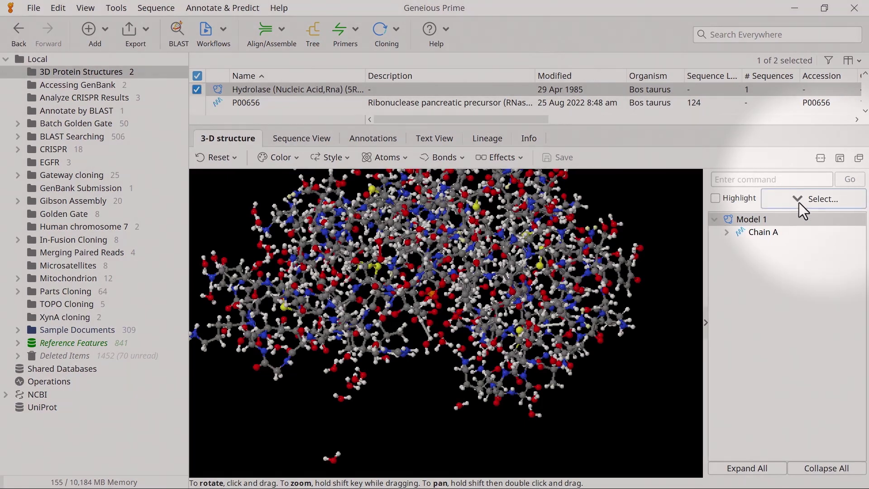
Select all atoms and apply Monomer colouring for a blue-to-red chain rainbow
left_click(799, 202)
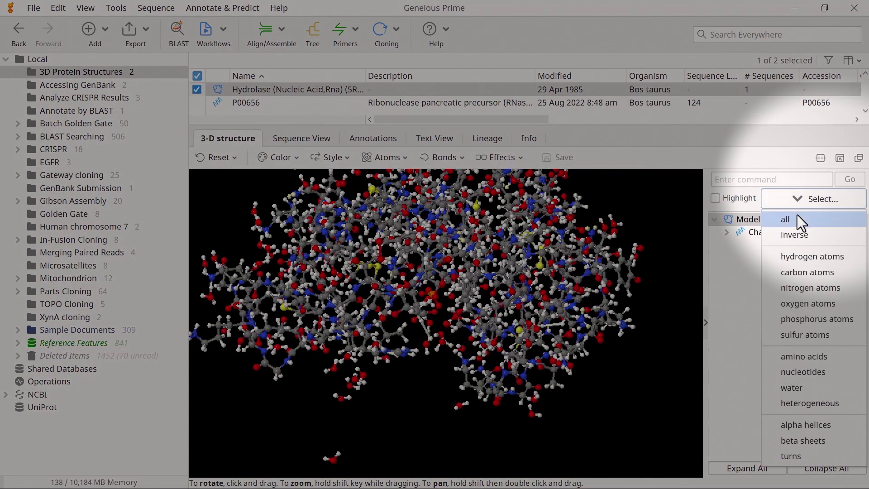
left_click(795, 215)
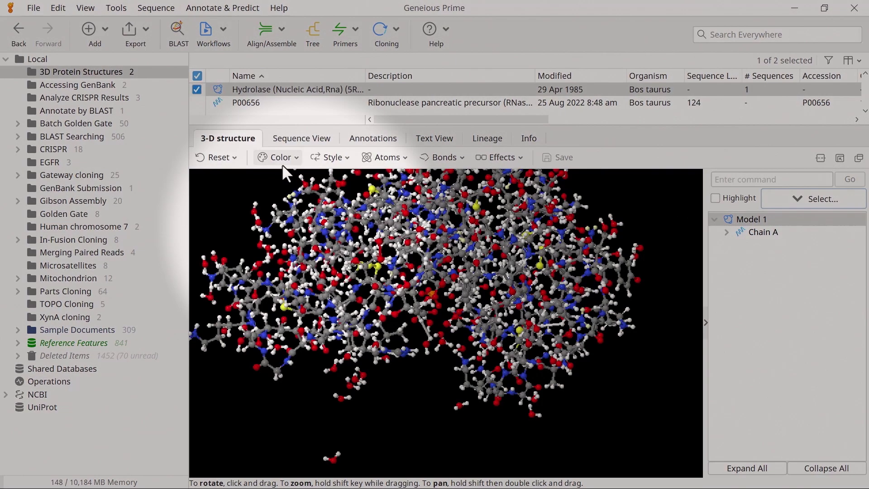
left_click(281, 161)
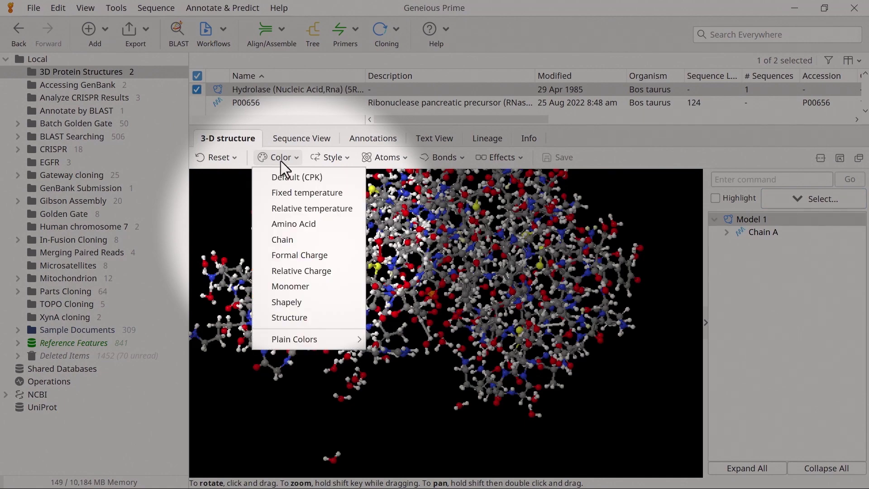
left_click(292, 286)
left_click_drag(307, 293, 309, 343)
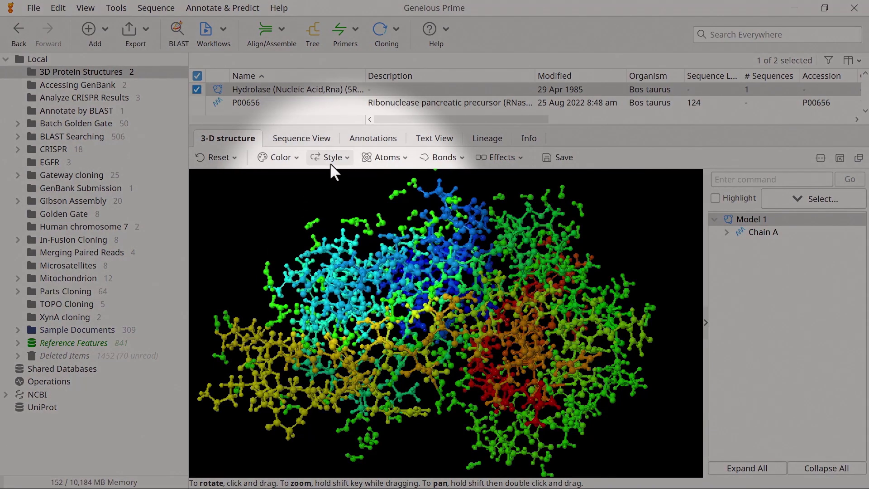
Switch the style to Backbone, leaving the Atoms and Bonds settings unchanged
left_click(331, 158)
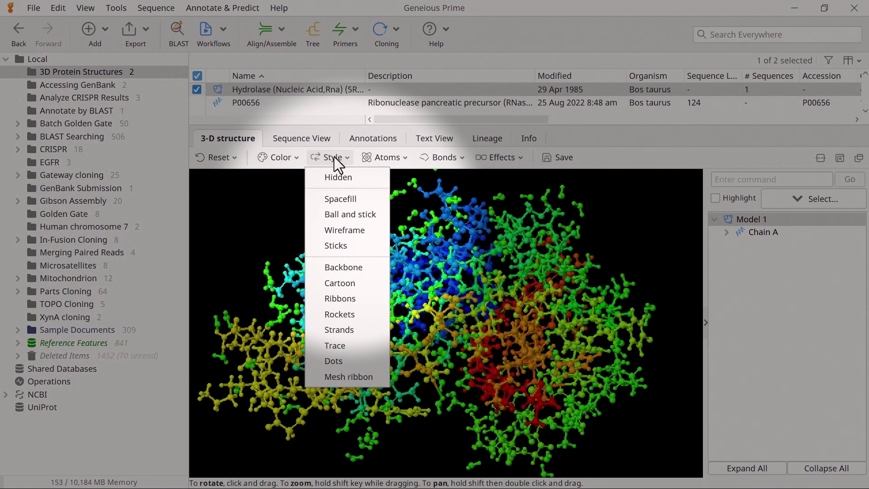
left_click(346, 270)
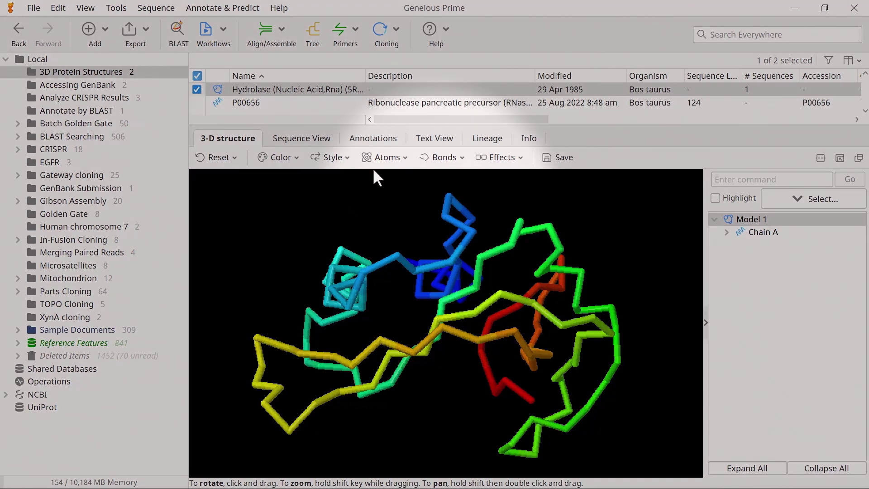
left_click(380, 158)
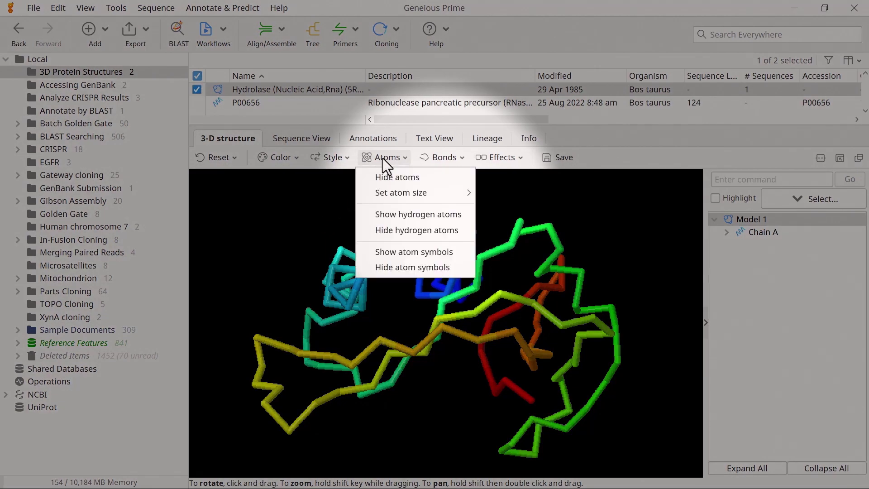
left_click(437, 156)
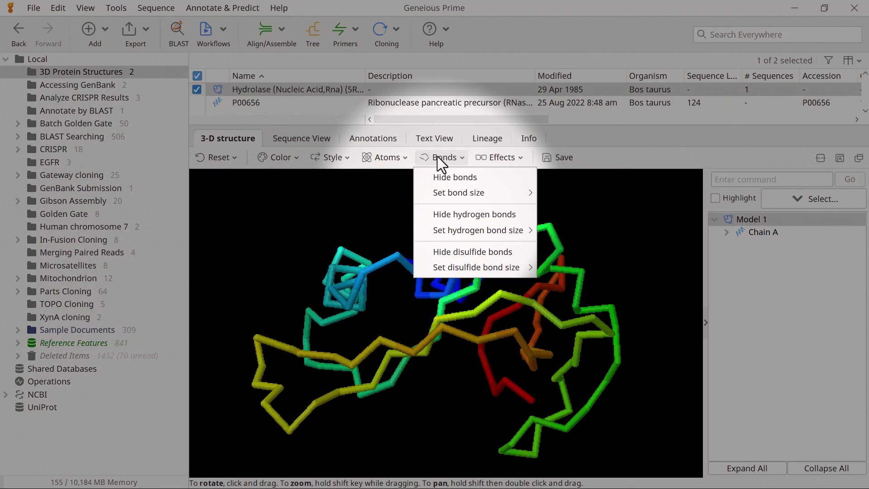
left_click(402, 179)
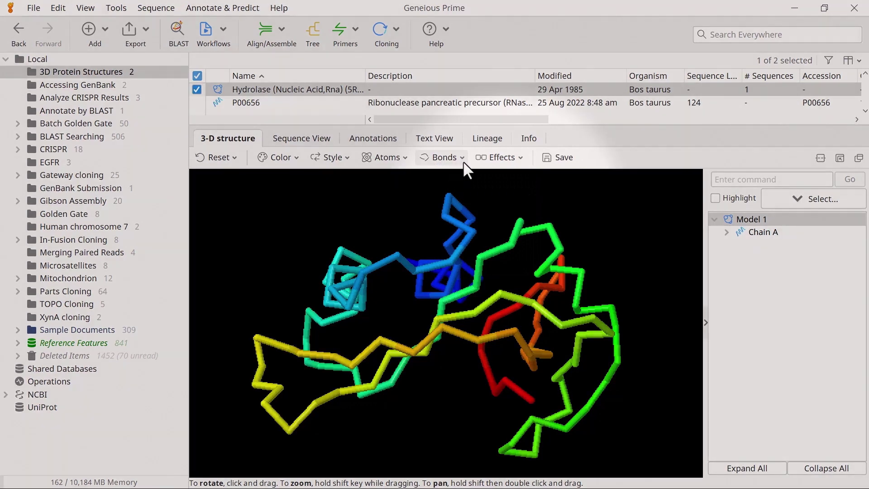
Turn on the Spin effect so the rainbow backbone rotates continuously
left_click(495, 158)
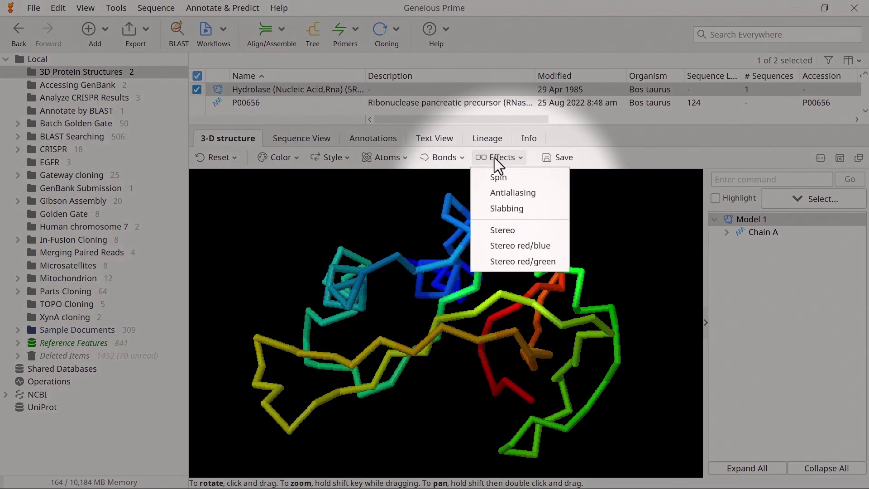
left_click(498, 175)
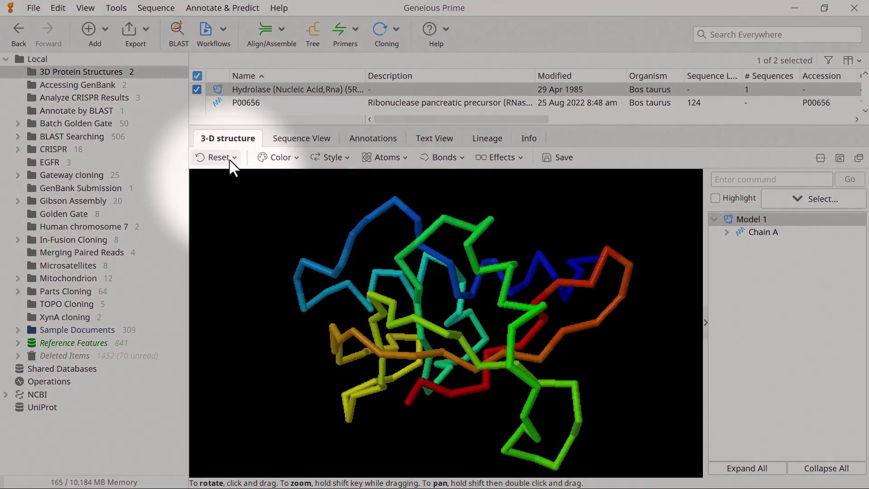
Apply Reset Completely to restore the default atom-coloured ball-and-stick display
left_click(230, 158)
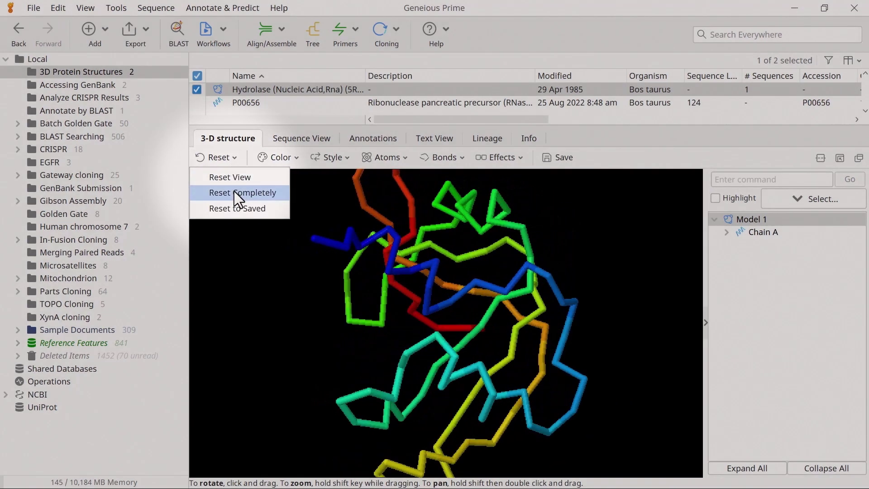
left_click(234, 191)
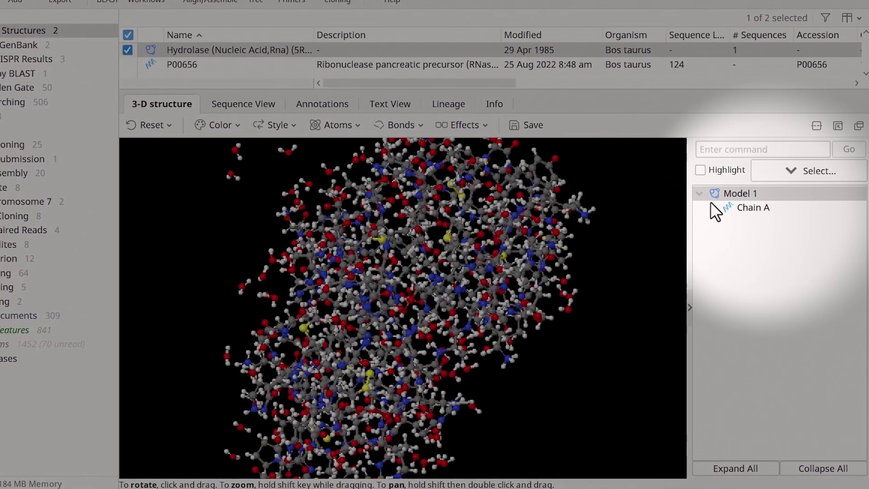
Expand Chain A and residue 1 LYS, then try Expand All and Collapse All
left_click(710, 202)
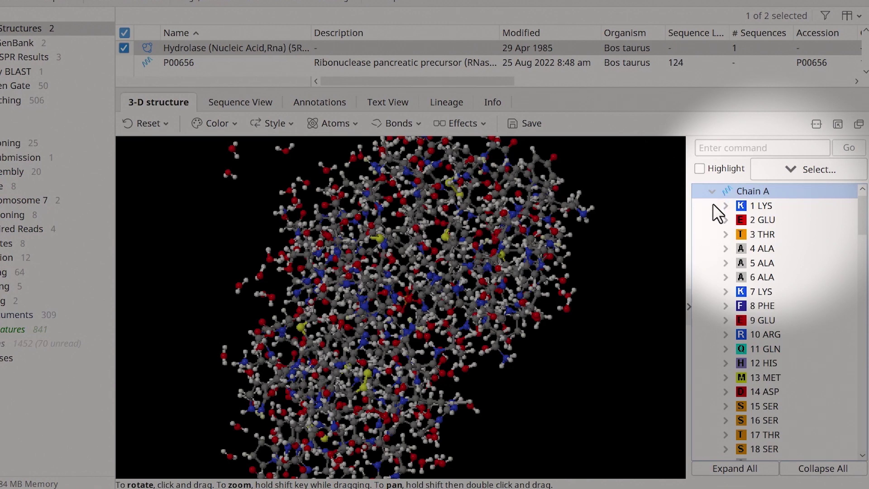
left_click(724, 206)
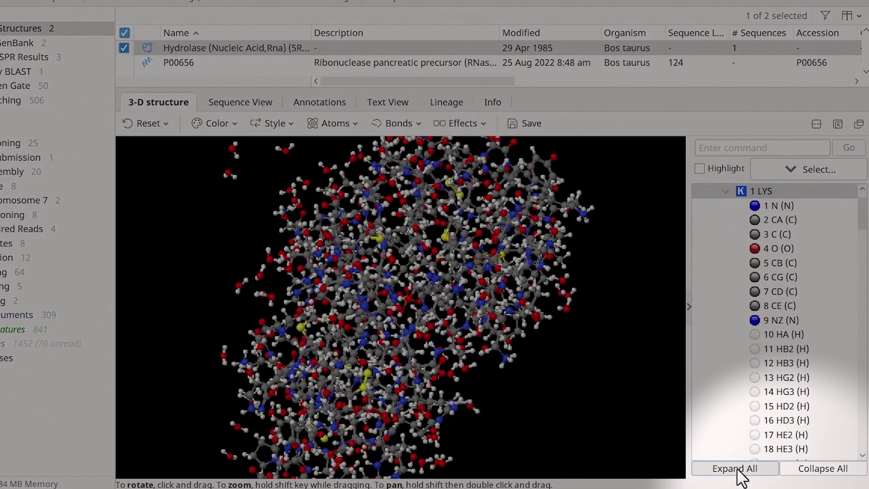
left_click(743, 466)
left_click(808, 465)
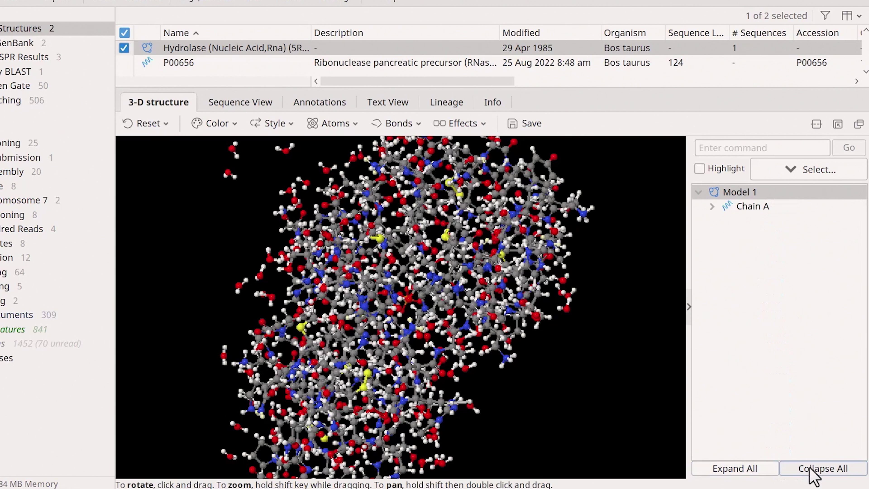
Select residues 1 LYS through 9 GLU in Chain A's residue list
left_click(711, 205)
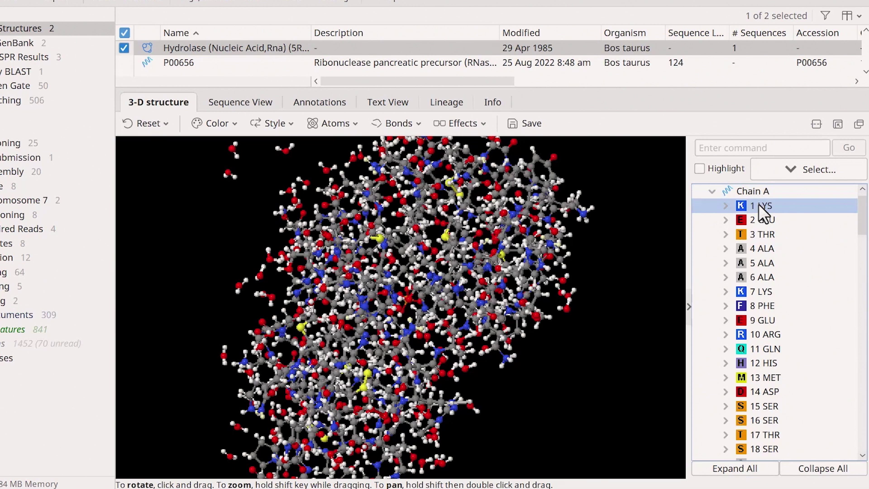
left_click(760, 248, "ctrl")
left_click(765, 318, "ctrl")
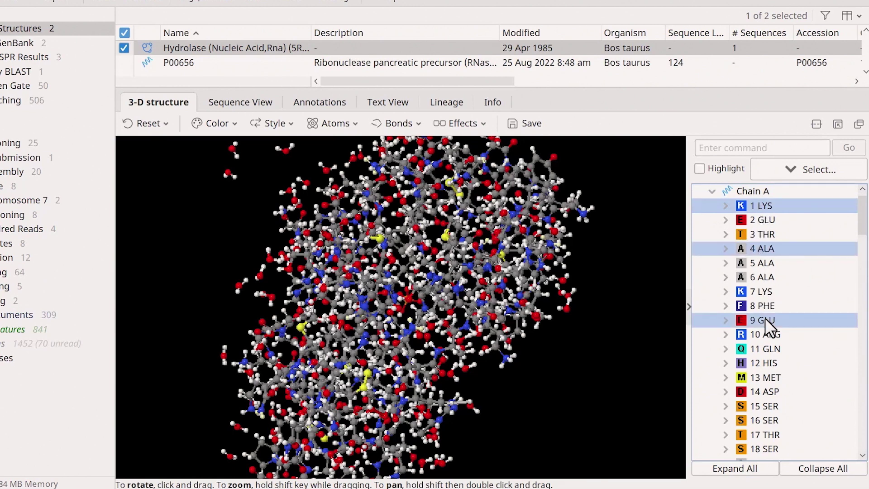
left_click(758, 204)
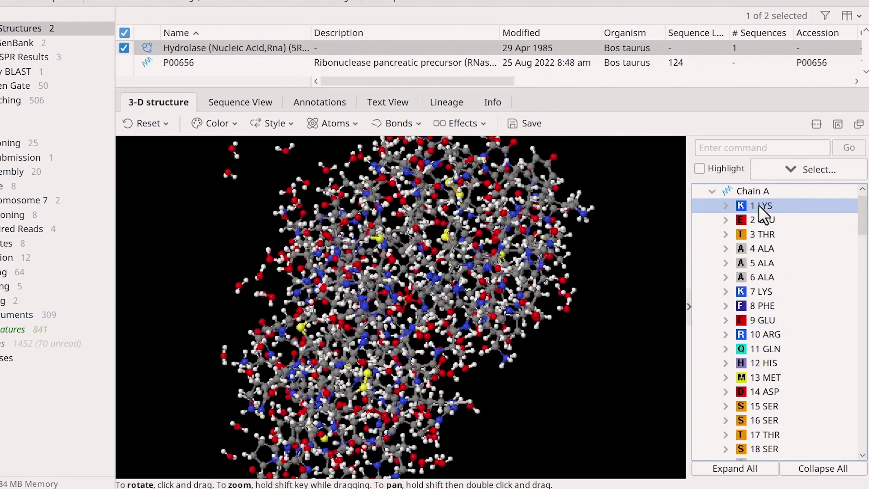
left_click(765, 321, "shift")
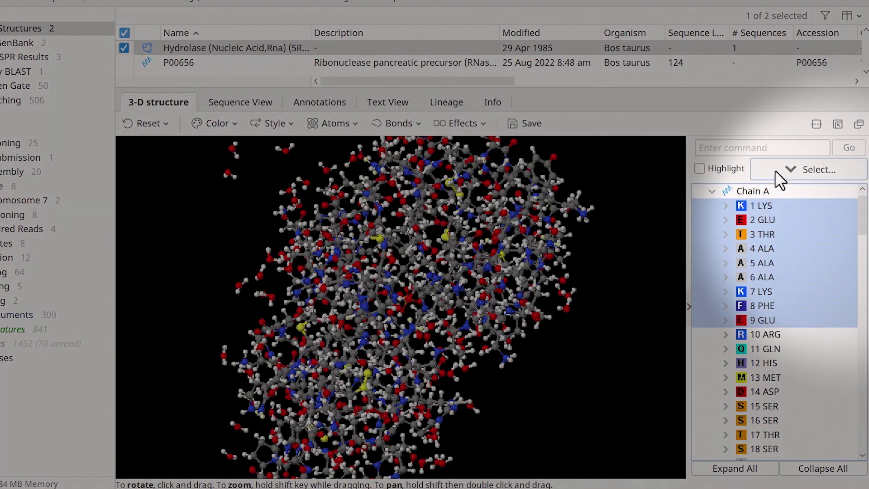
Turn on Highlight to mark the selected residues in the 3-D structure
left_click(775, 170)
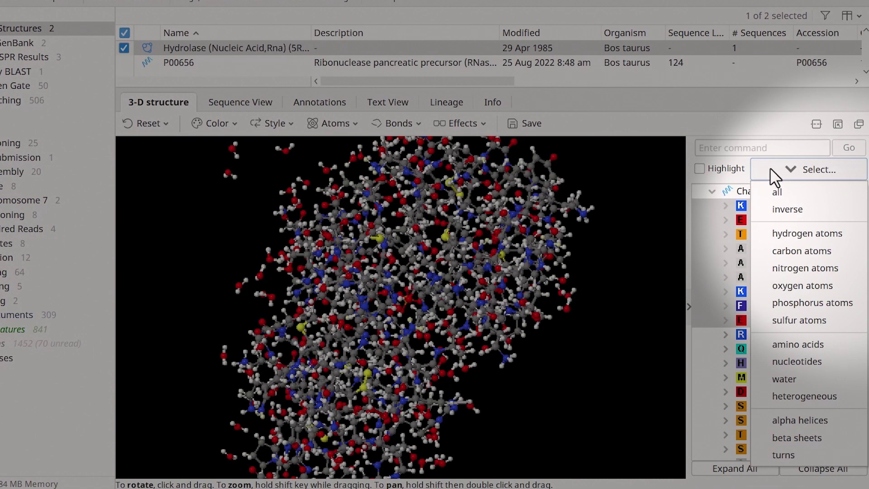
left_click(747, 159)
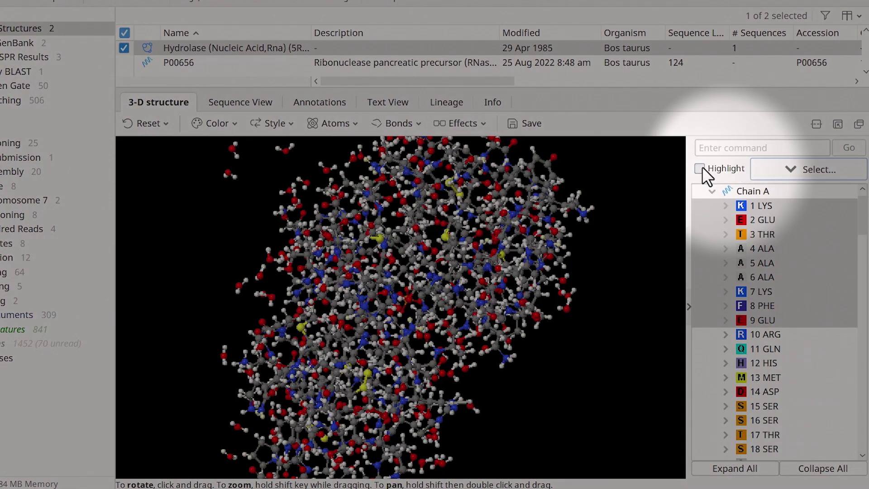
left_click(699, 169)
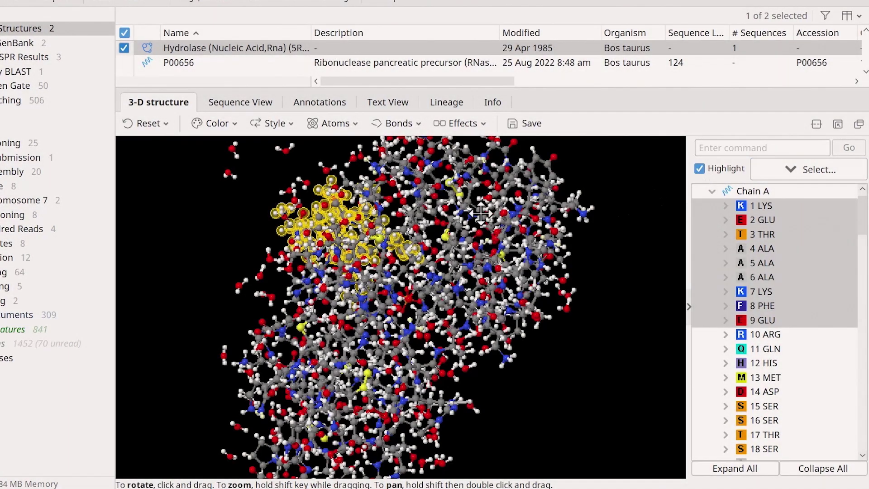
mouse_move(602, 202)
left_mouse_down()
mouse_move(543, 227)
mouse_move(589, 227)
mouse_move(600, 238)
left_mouse_up()
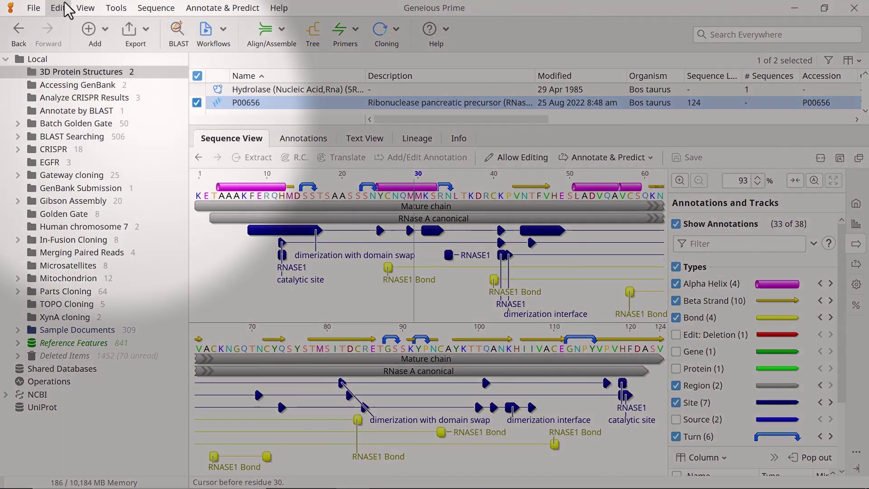
Find 'active' in the document, stepping through matches at residues 12, 41 and 119
left_click(62, 8)
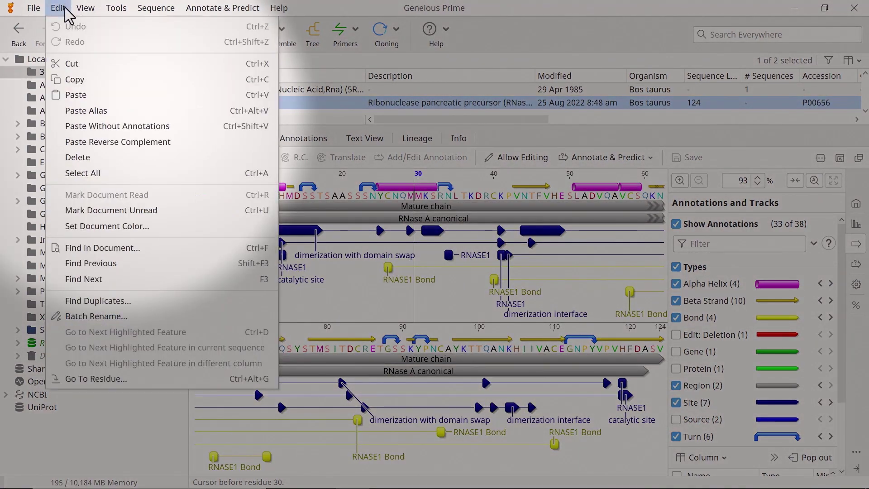
left_click(146, 253)
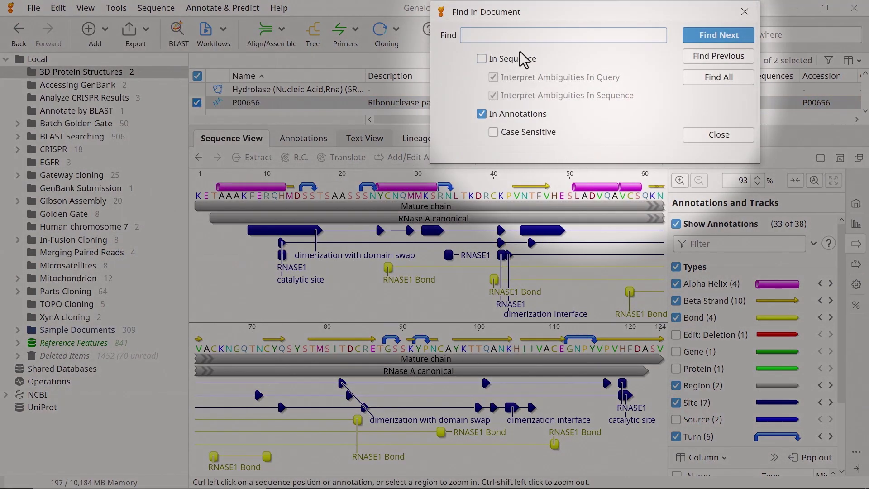
type("active")
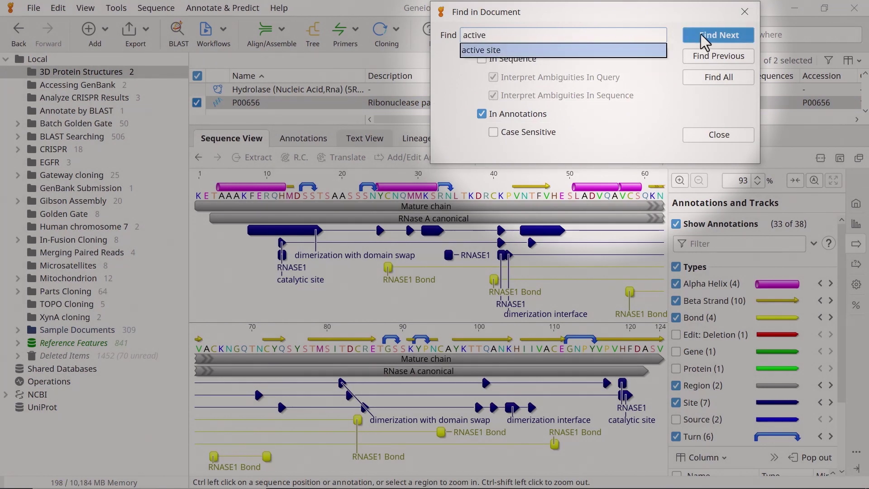
left_click(704, 42)
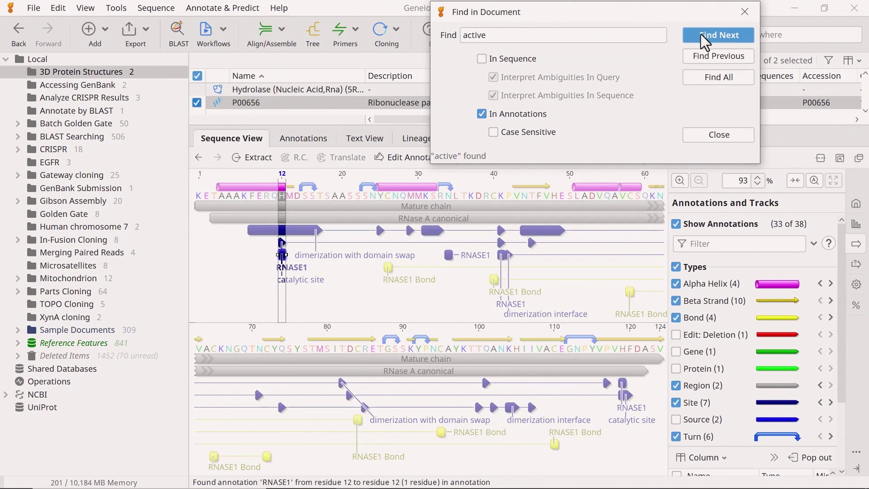
left_click(704, 43)
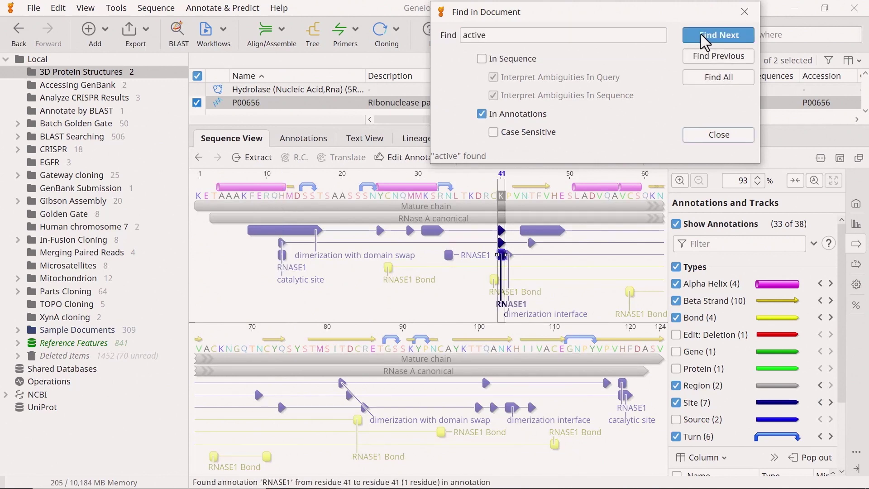
left_click(704, 42)
left_click(742, 12)
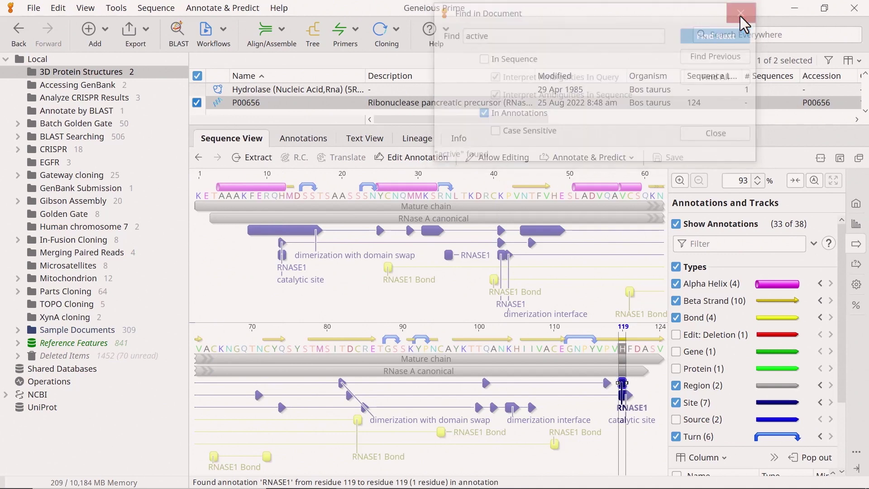
Select all of Hydrolase, style it as Cartoon and colour it by Structure
left_click(342, 90)
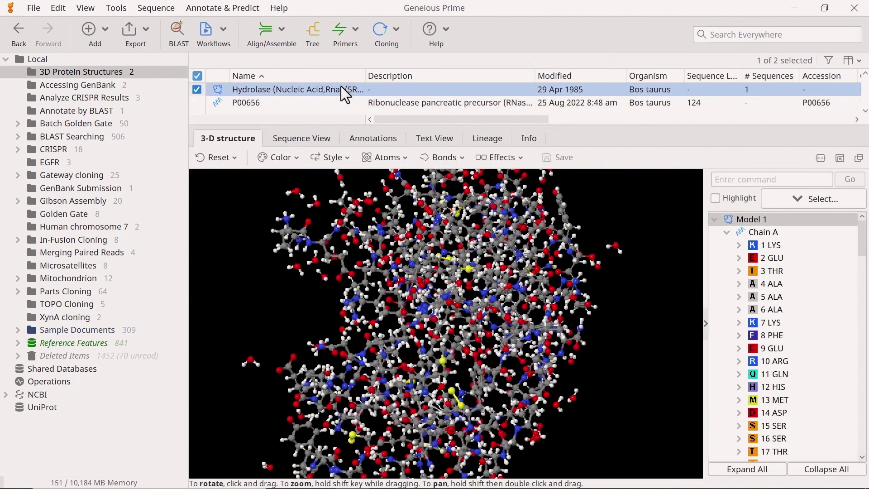
left_click(772, 199)
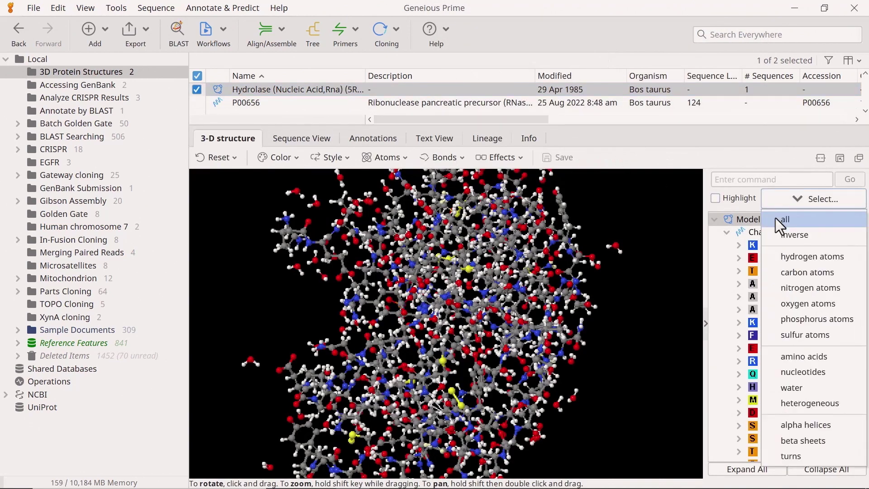
left_click(775, 218)
left_click(329, 158)
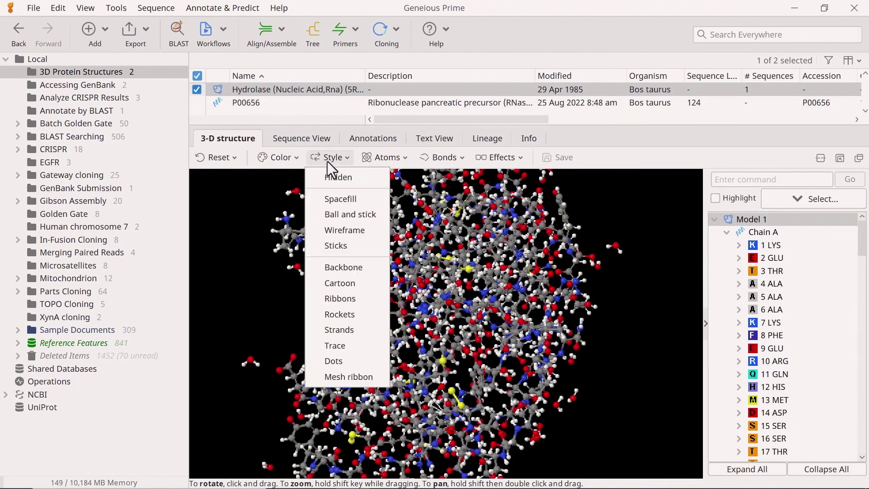
left_click(329, 283)
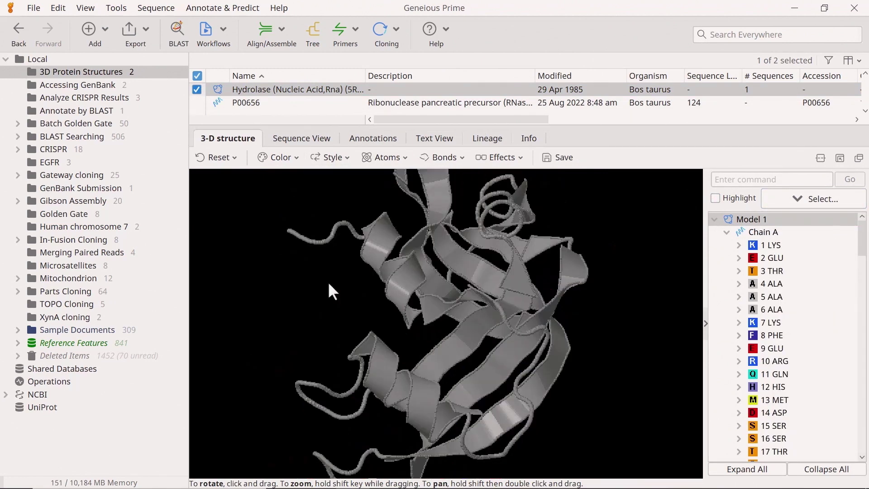
left_click(276, 163)
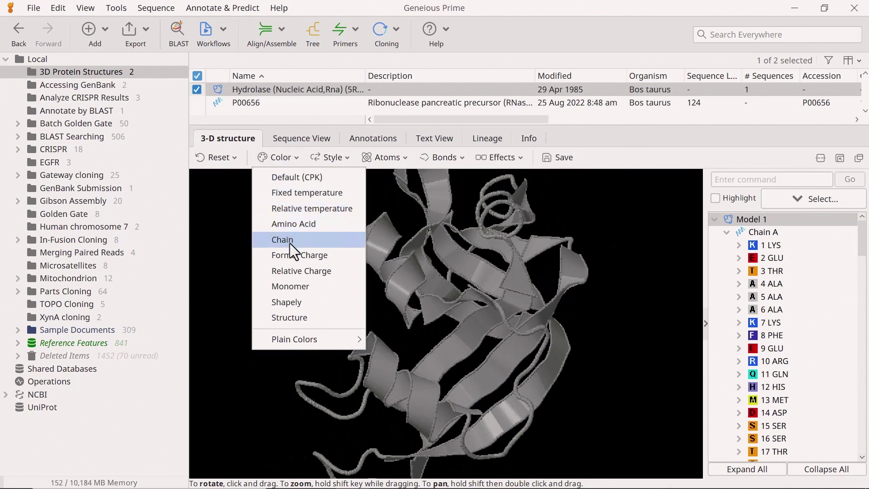
left_click(290, 315)
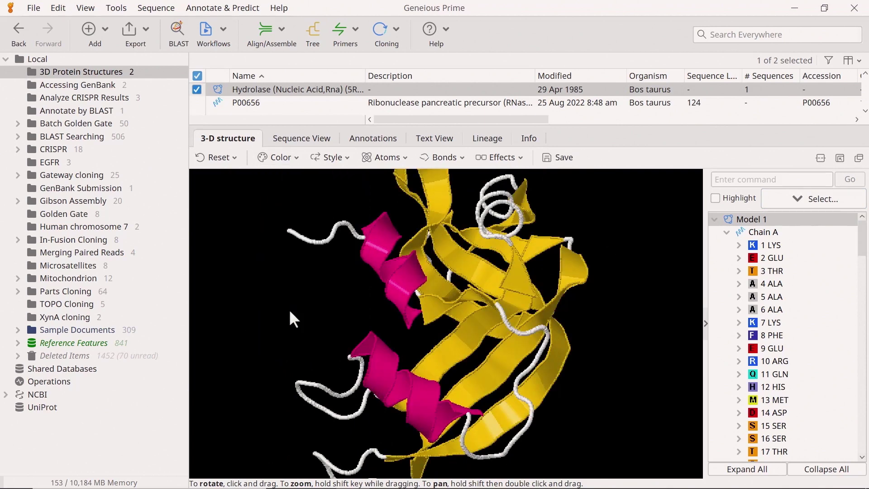
left_click_drag(290, 312, 402, 297)
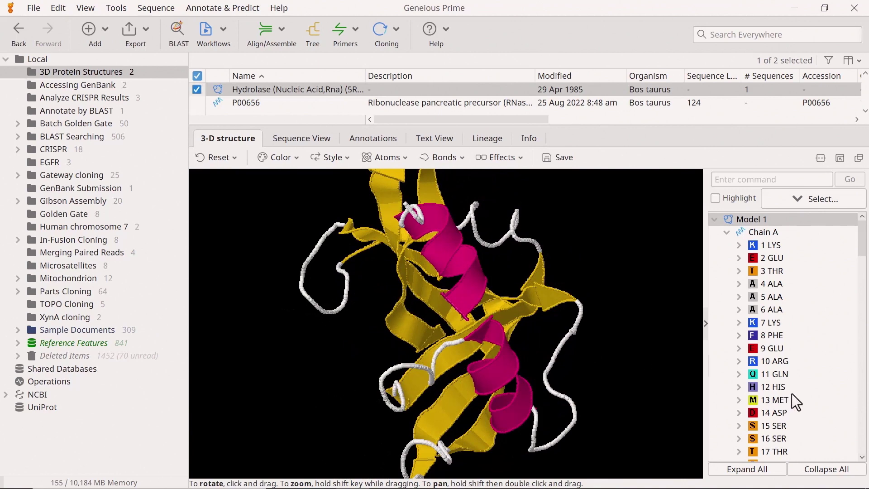
scroll(793, 390, "down", 4)
scroll(793, 389, "down", 3)
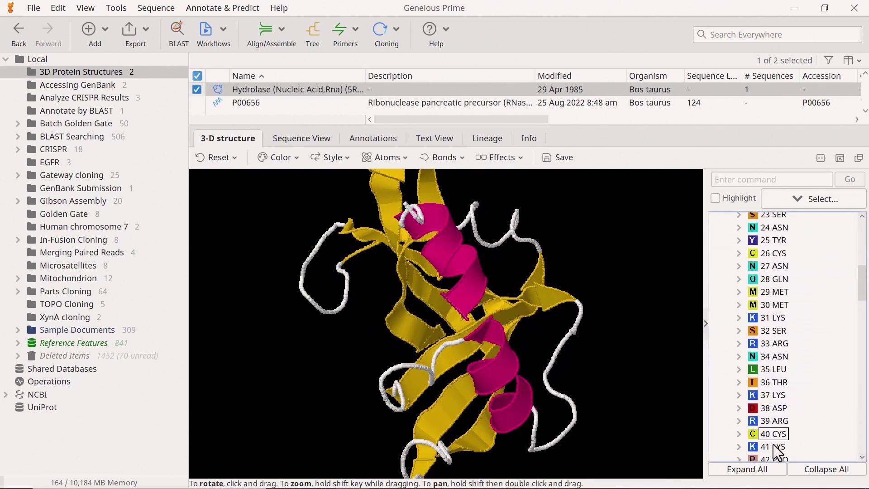
scroll(773, 445, "down", 2)
scroll(773, 444, "down", 6)
scroll(774, 444, "down", 8)
scroll(772, 444, "down", 9)
scroll(773, 444, "down", 2)
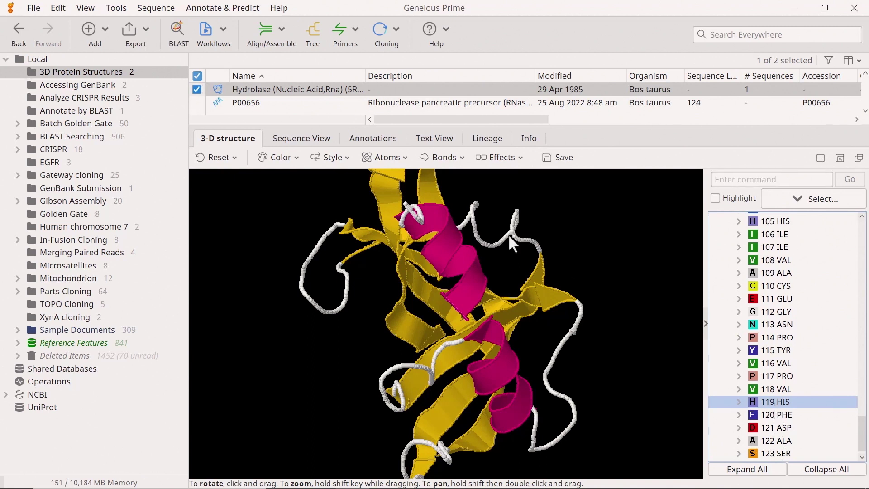
Draw the selected active-site residues, including 119 HIS, as plain cyan sticks
left_click(333, 157)
left_click(341, 247)
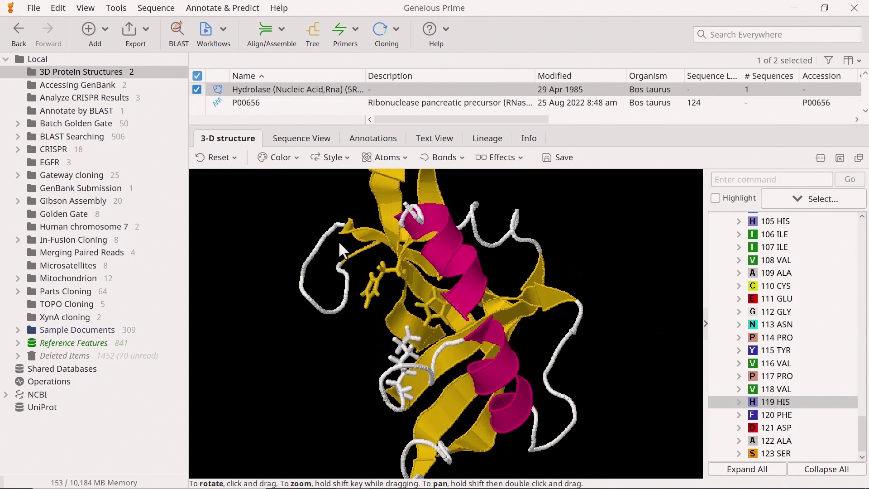
left_click(290, 161)
mouse_move(294, 339)
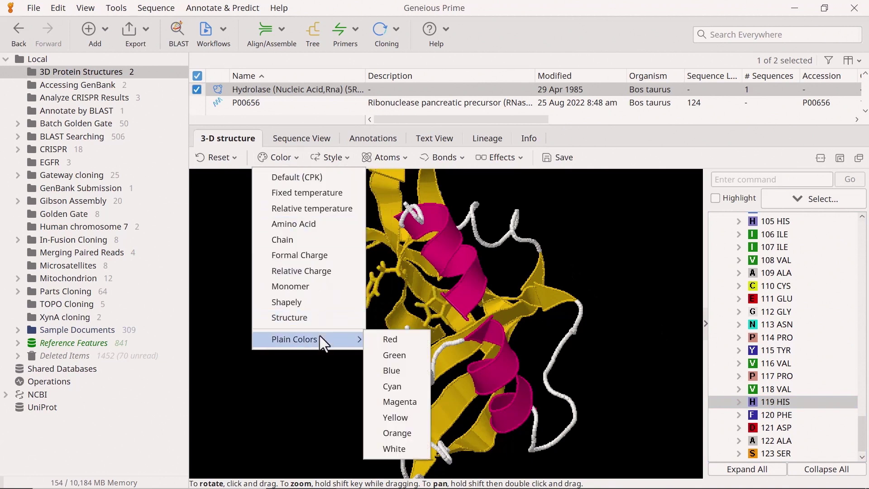
left_click(397, 380)
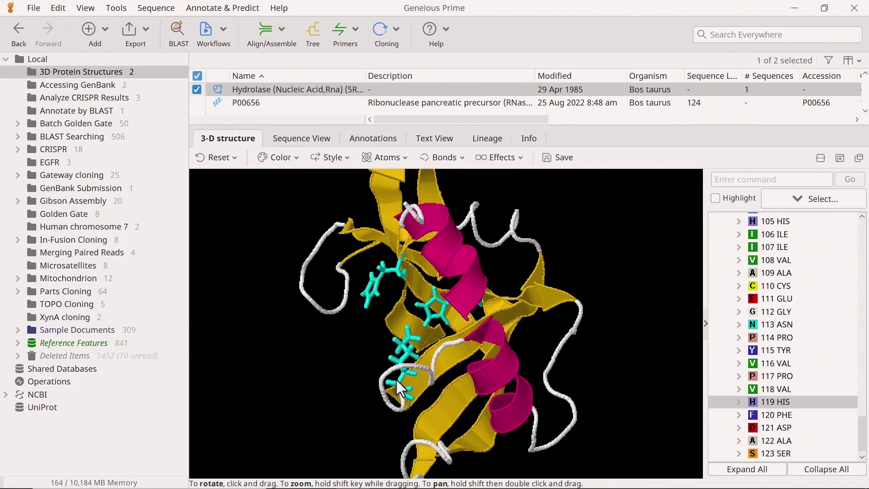
left_click_drag(396, 378, 478, 385)
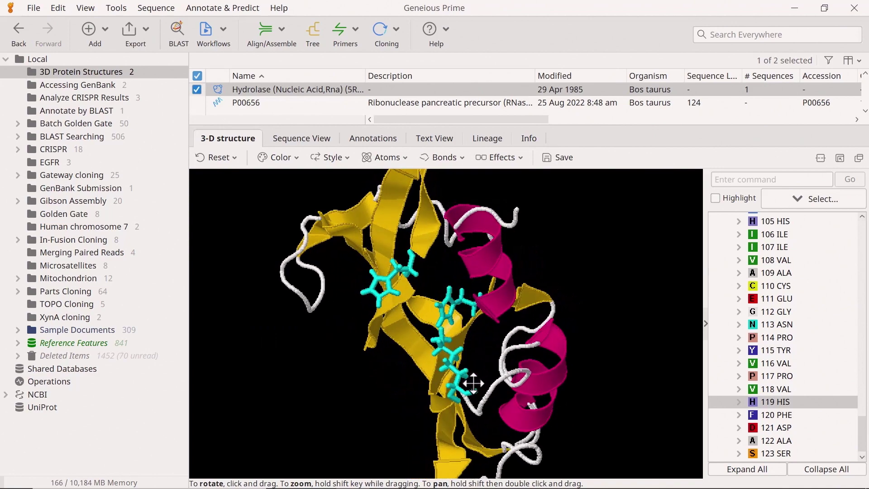